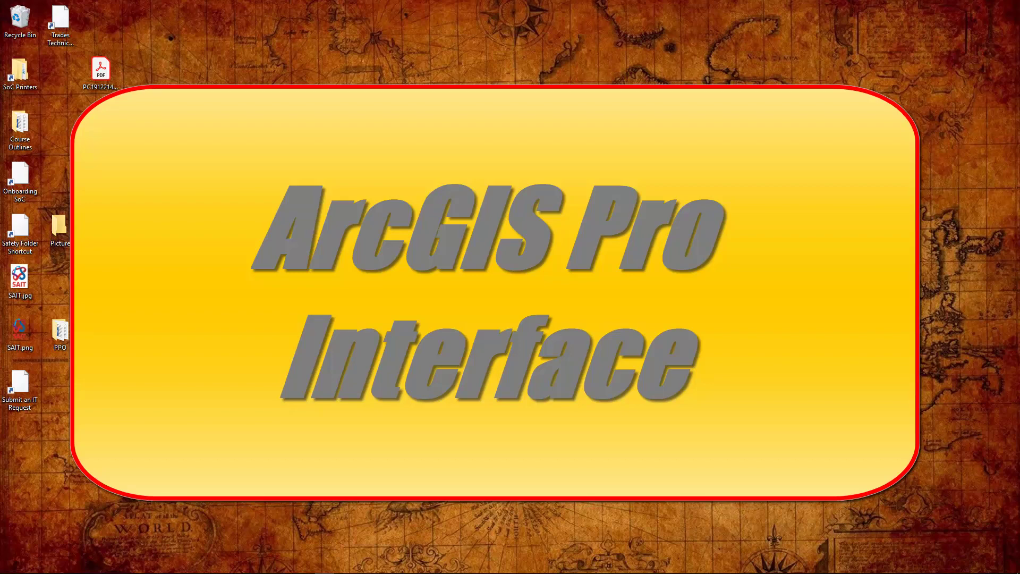
Step: Launch ArcGIS Pro from the ArcGIS folder in the Windows Start menu app list
mouse_move(13, 572)
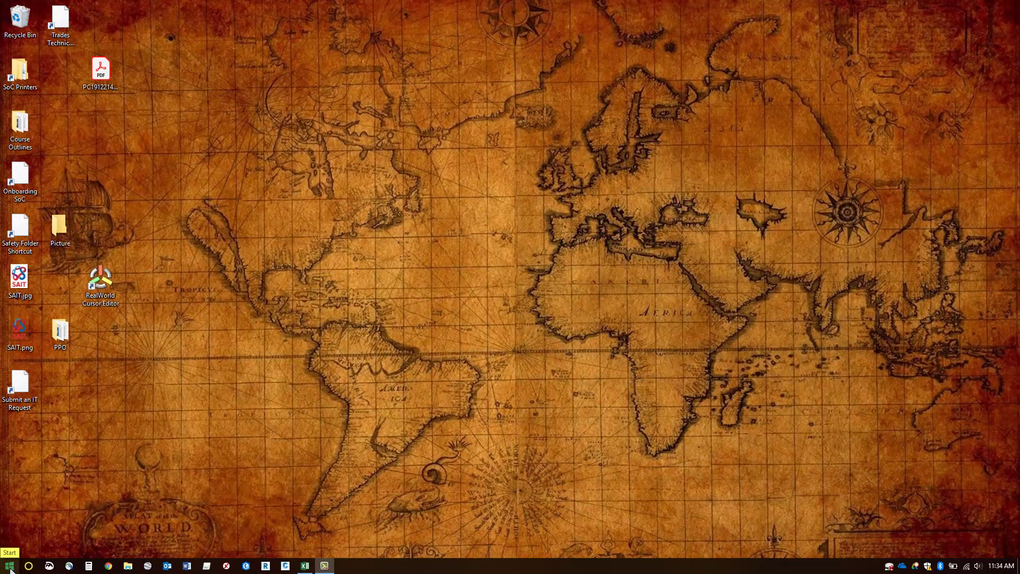
left_click(11, 569)
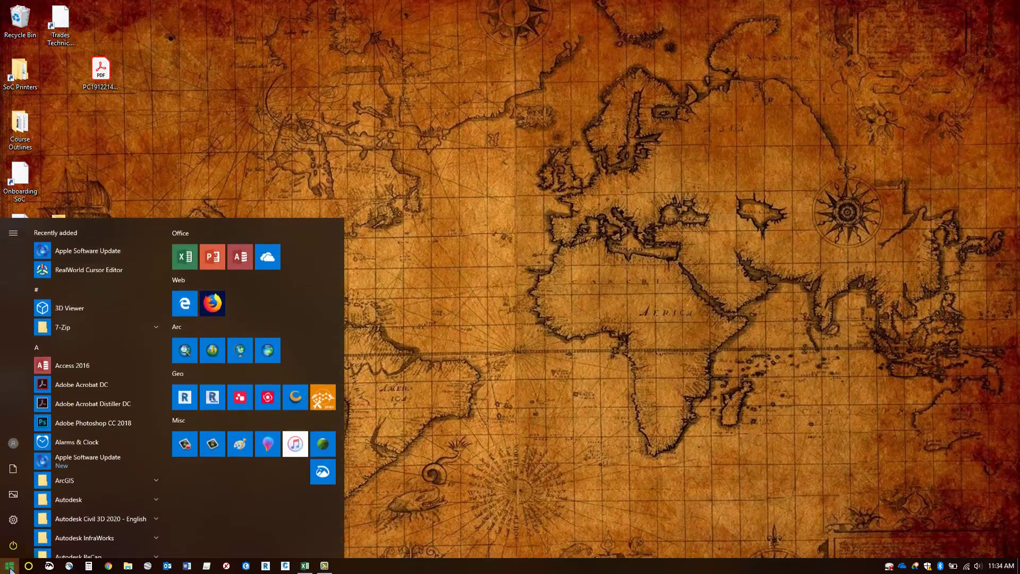
scroll(81, 380, "down", 4)
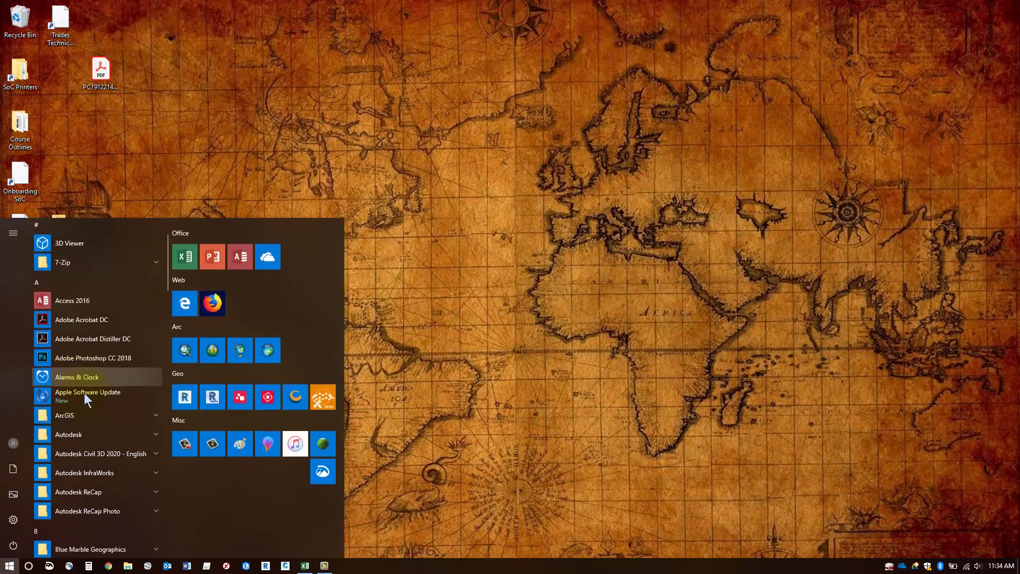
left_click(79, 378)
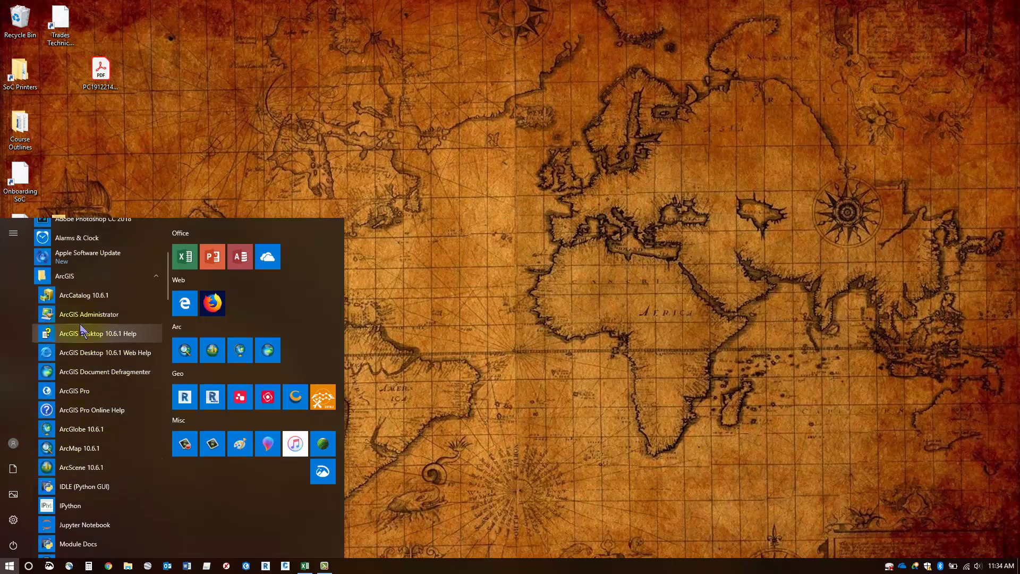
left_click(77, 390)
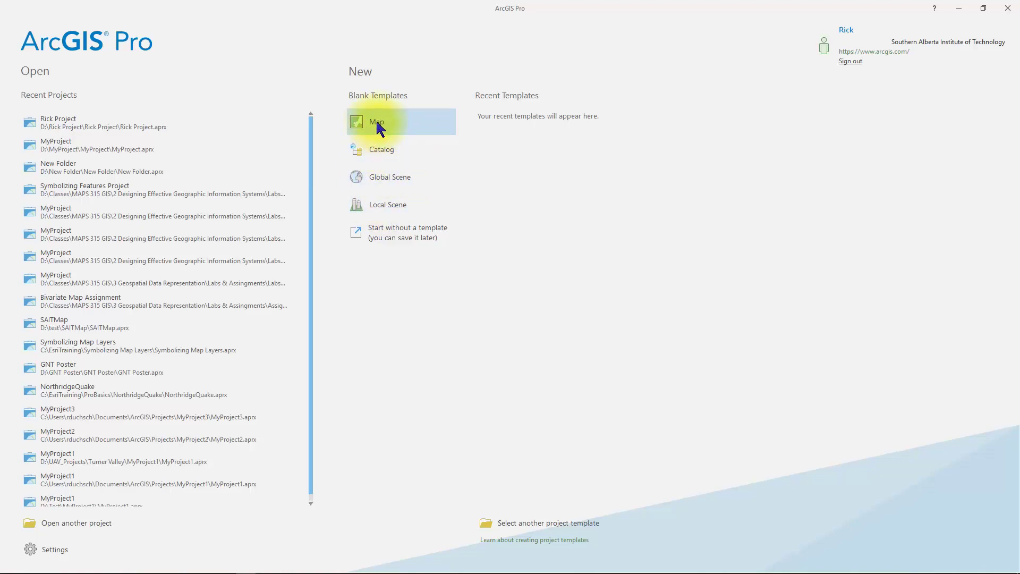
Step: Create a new project using 'Start without a template' under Blank Templates
left_click(379, 235)
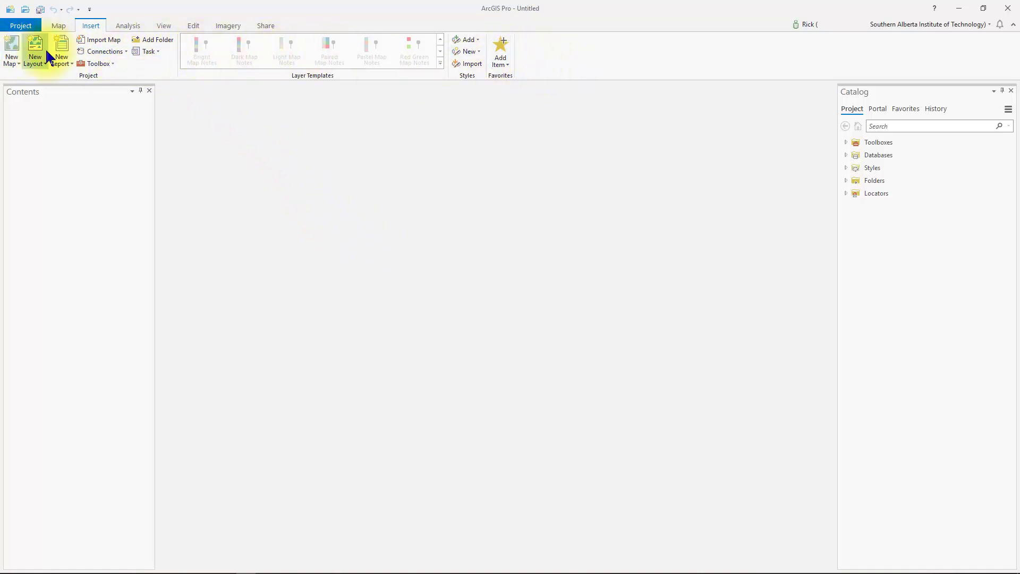
Step: Browse the Map and Insert ribbon tabs, then activate the Contents and Catalog panes in turn
left_click(59, 25)
left_click(88, 27)
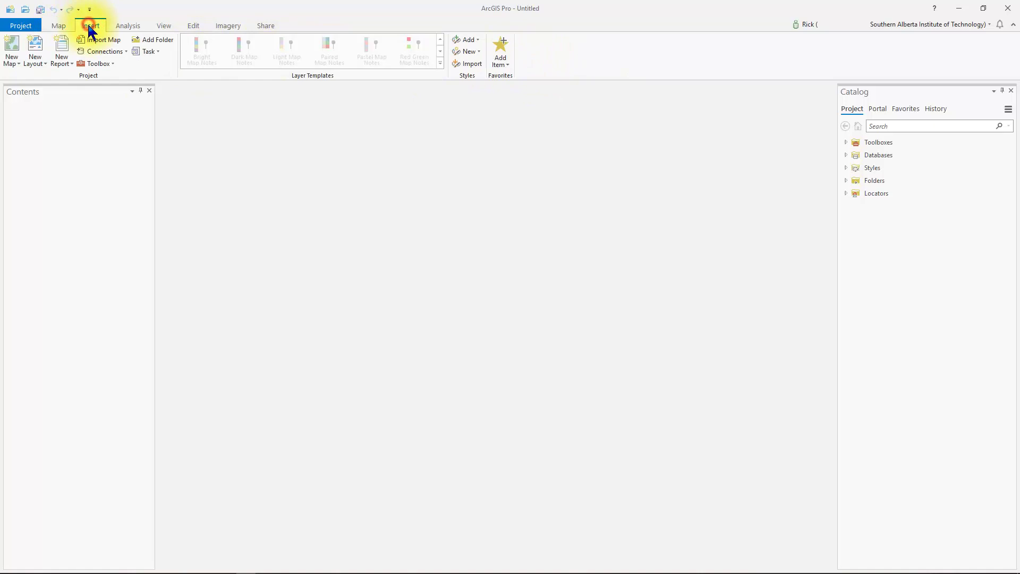
left_click(57, 27)
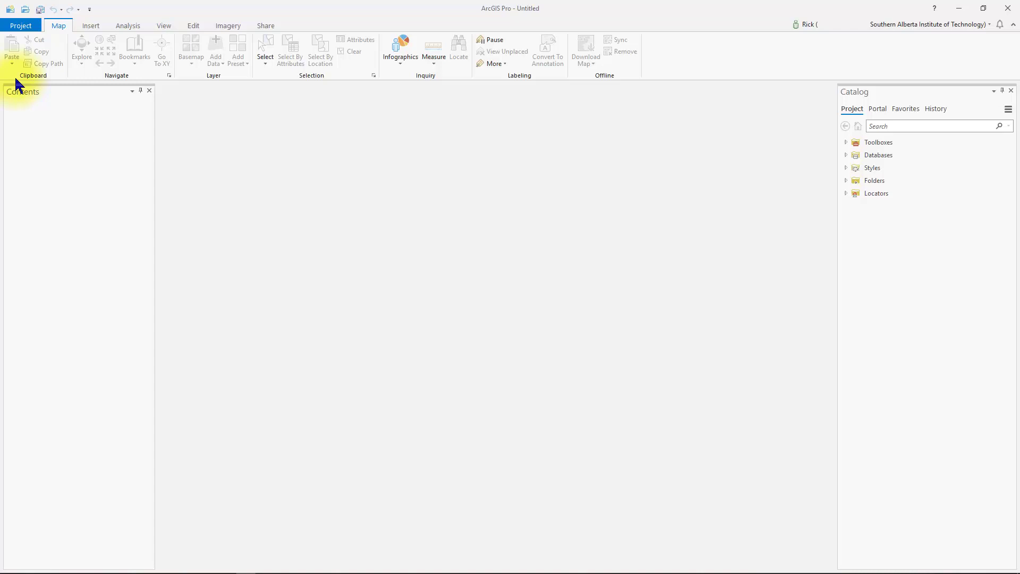
left_click(32, 75)
left_click(117, 74)
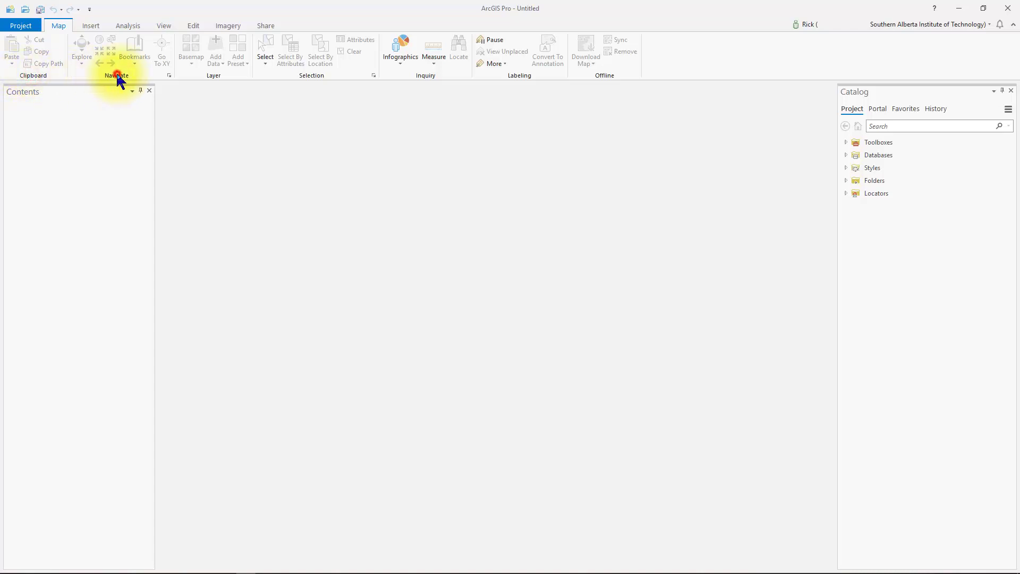
left_click(210, 75)
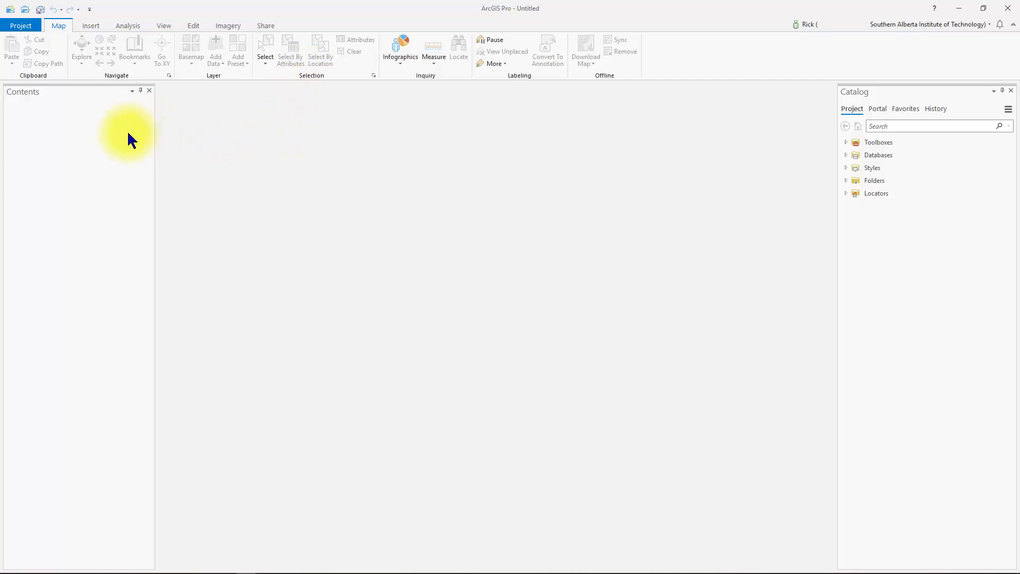
left_click(34, 95)
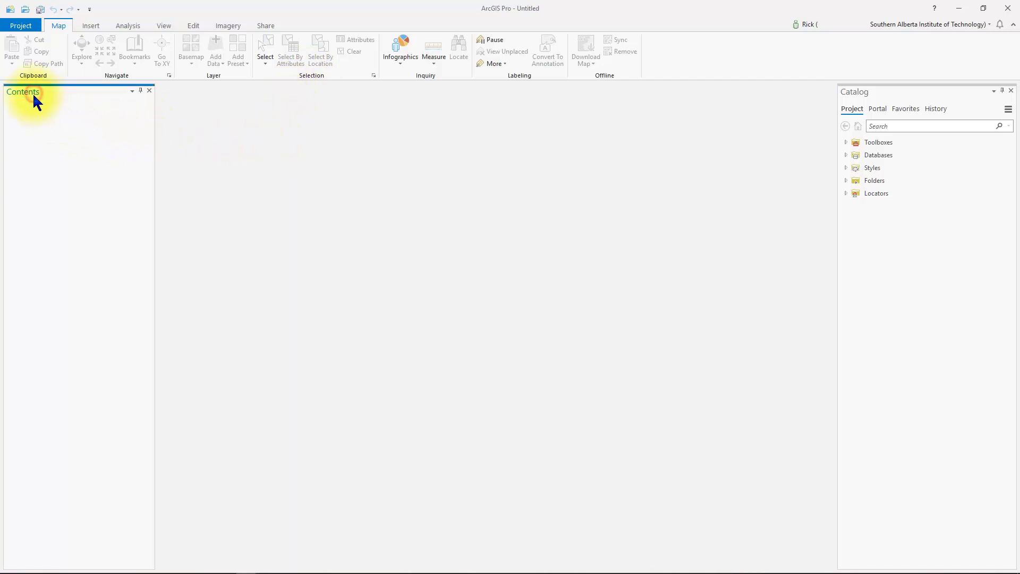
left_click(878, 93)
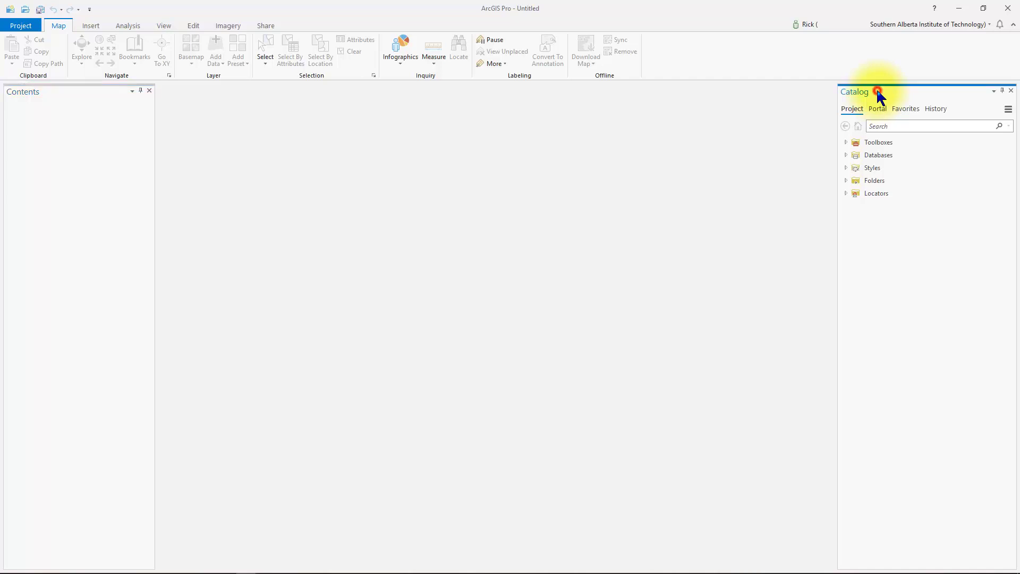
Step: Close the Catalog pane and reopen it from the View tab's Catalog Pane button
left_click(1011, 91)
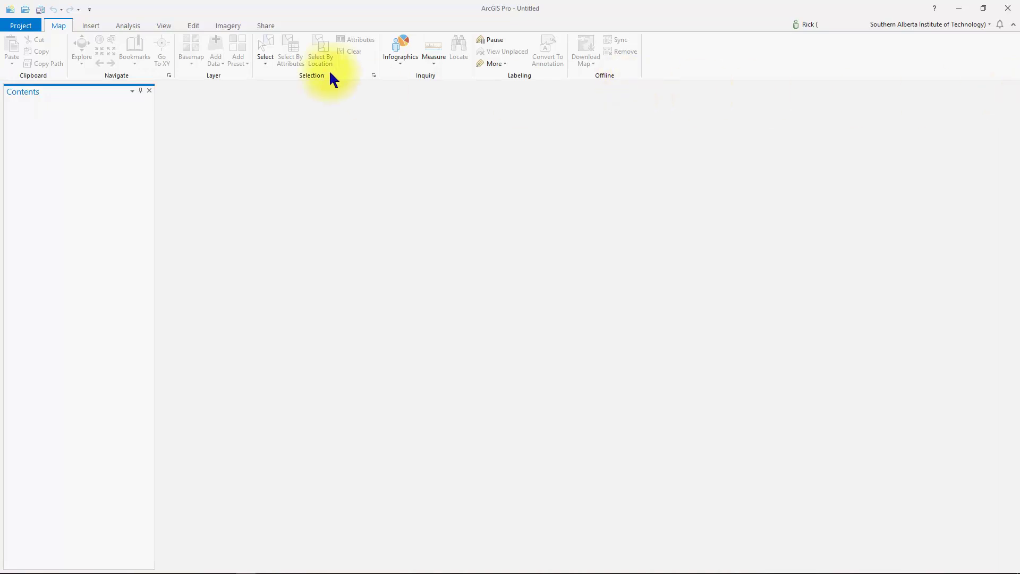
left_click(162, 24)
left_click(129, 51)
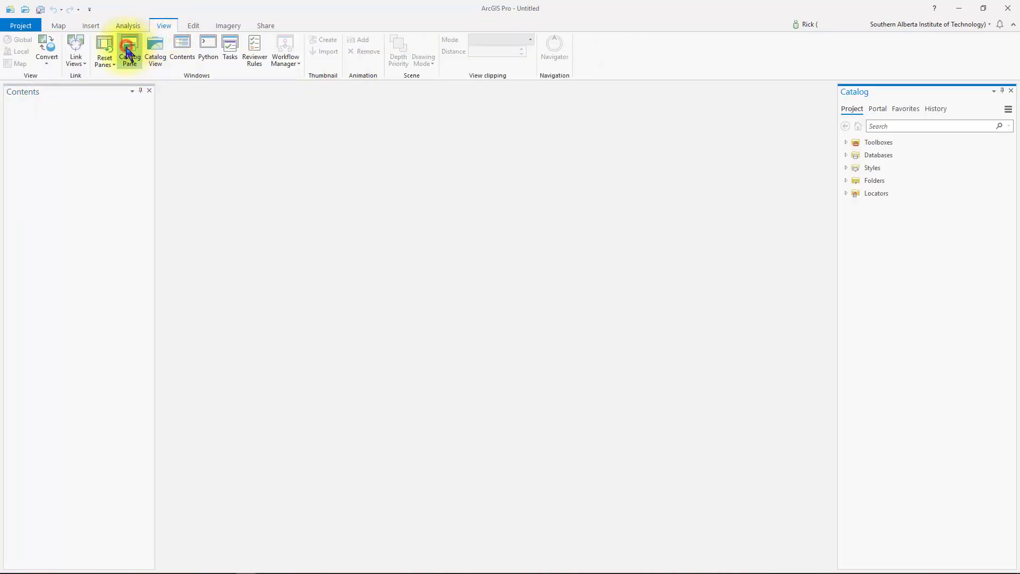
Step: Close and reopen the Contents pane, then drag both panes to preview docking guides
left_click(149, 91)
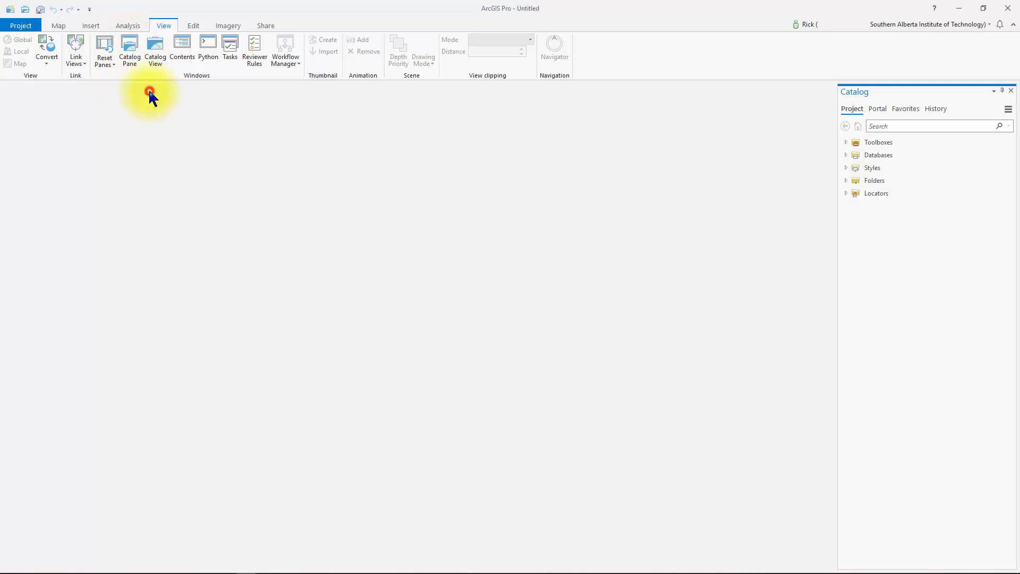
left_click(180, 50)
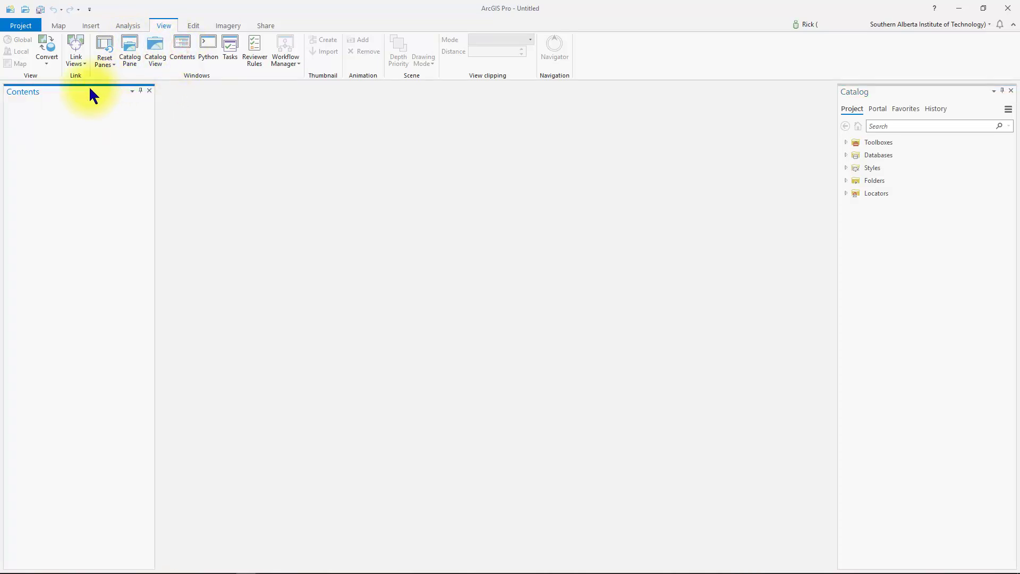
left_click_drag(89, 91, 16, 317)
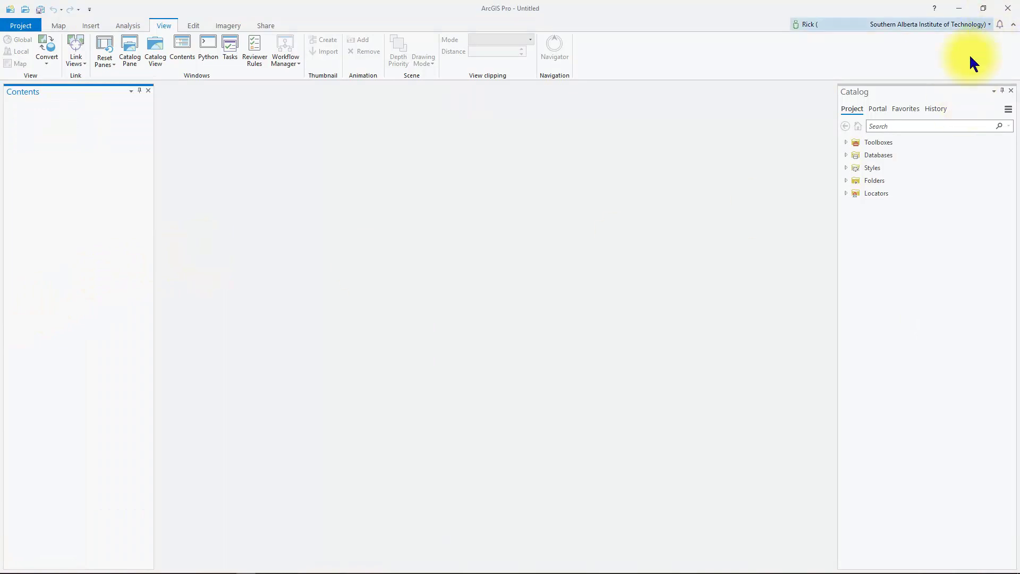
left_click_drag(912, 91, 907, 320)
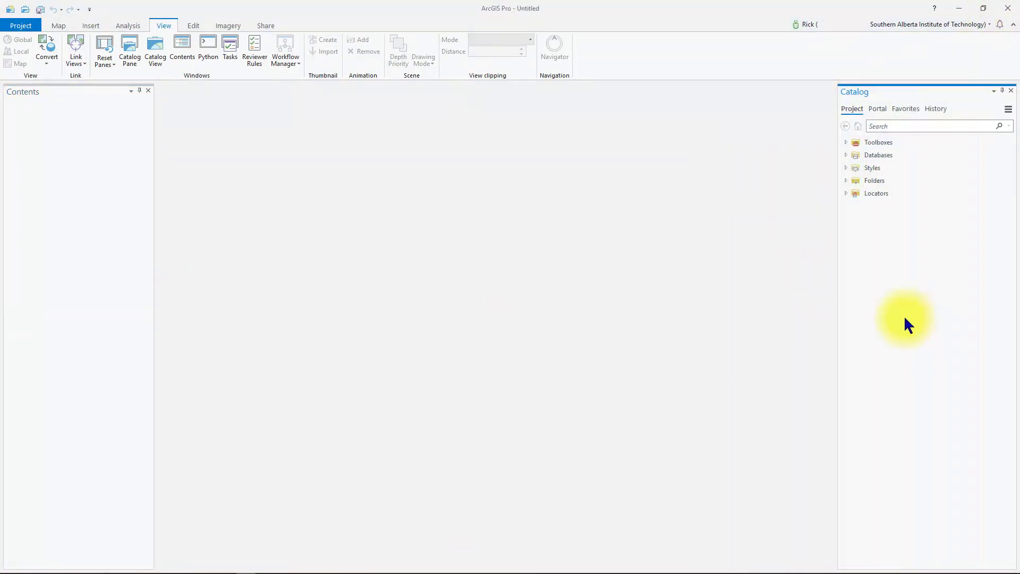
left_click(50, 119)
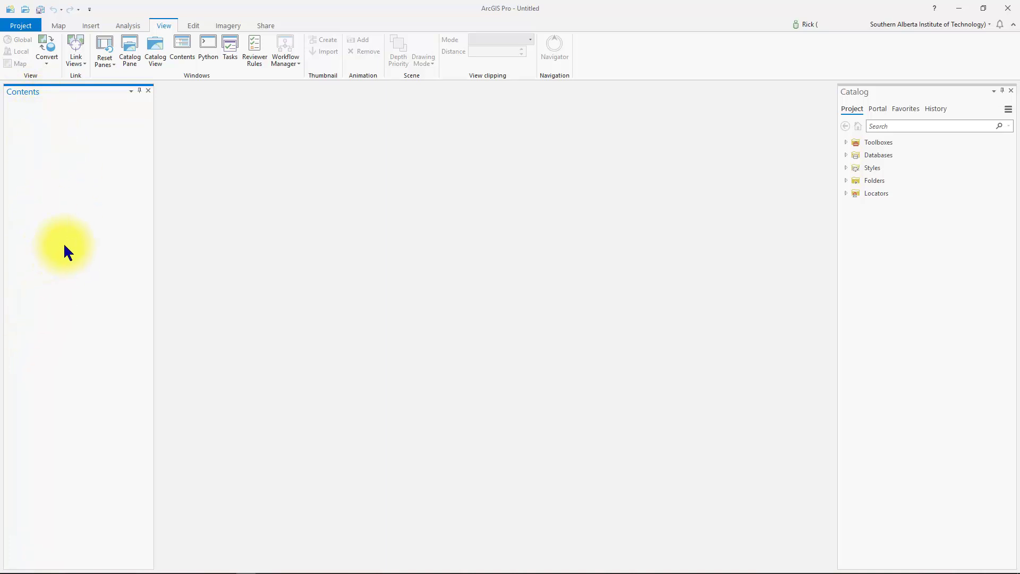
left_click(853, 109)
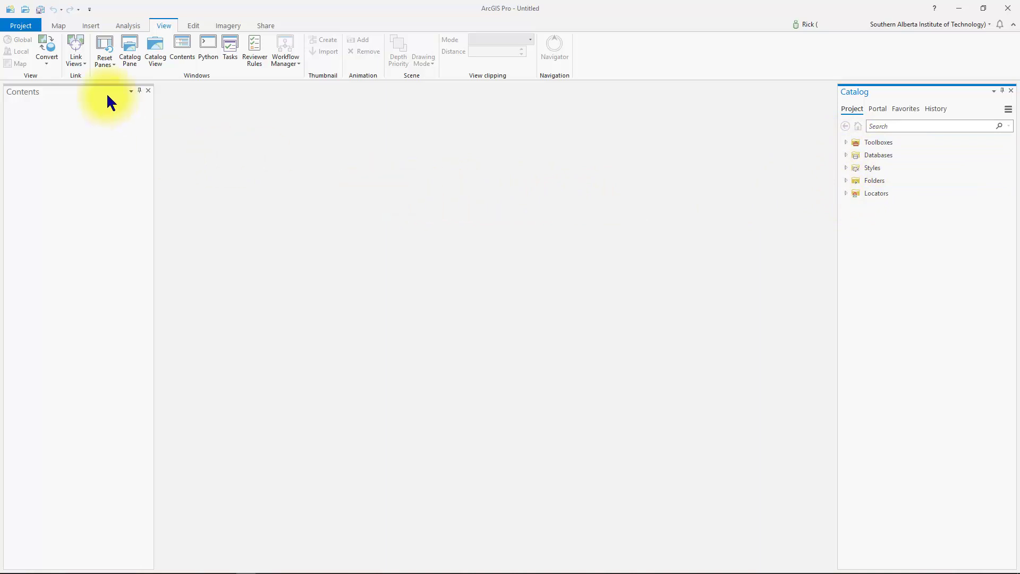
Step: Open Save Project As from the Project tab and browse to the Projects (D:) drive
left_click(21, 24)
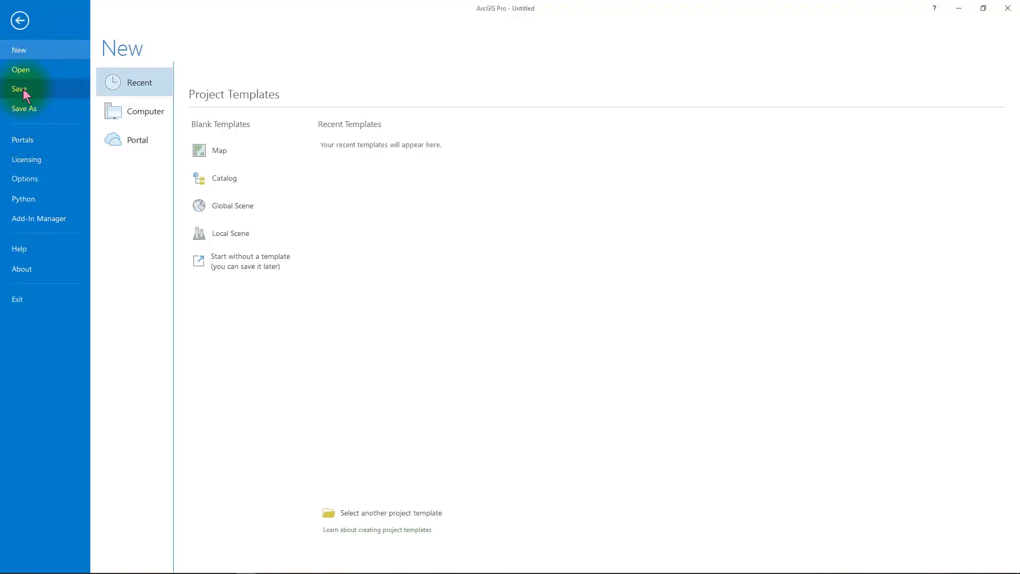
left_click(23, 88)
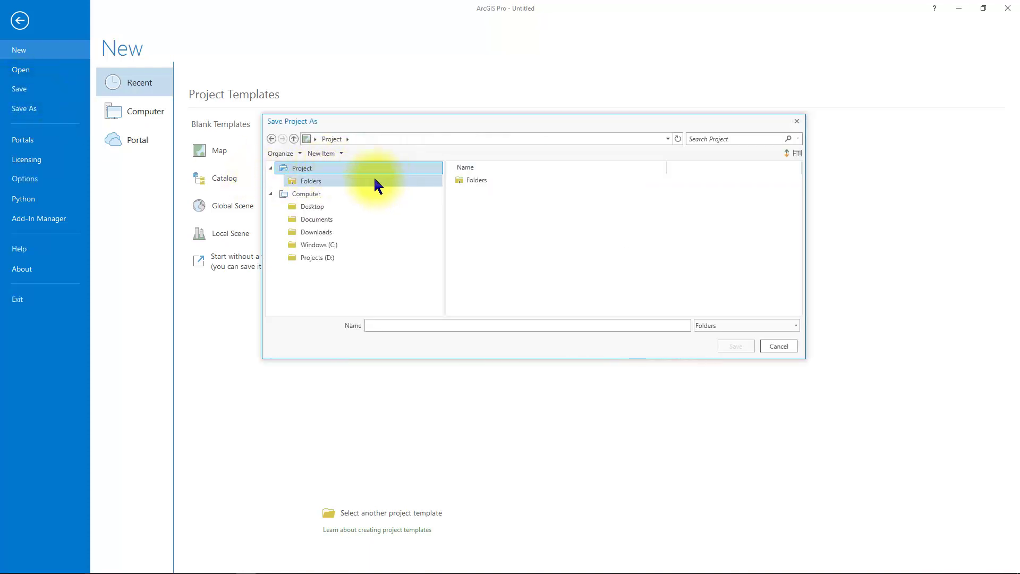
left_click(327, 259)
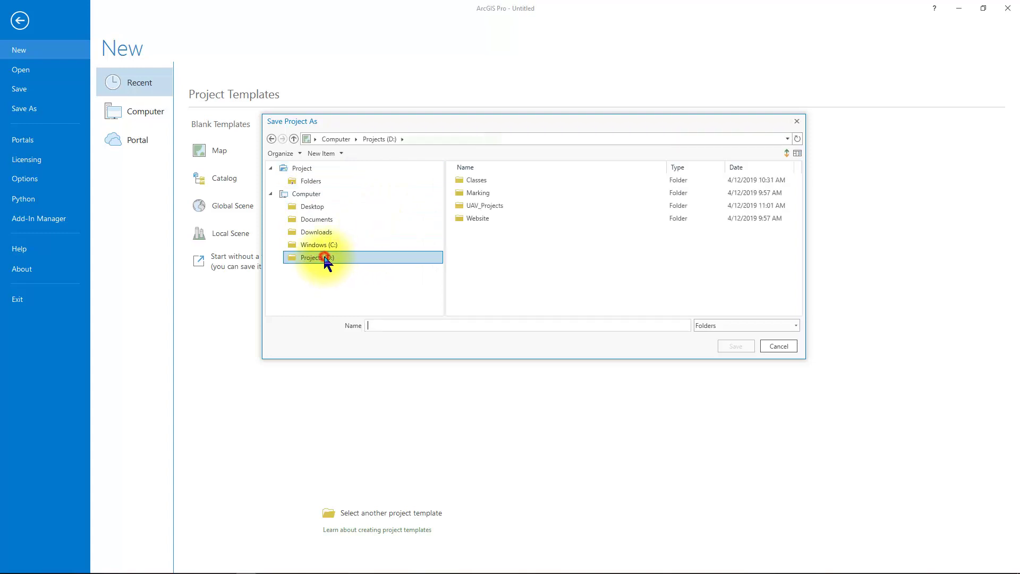
left_click(342, 153)
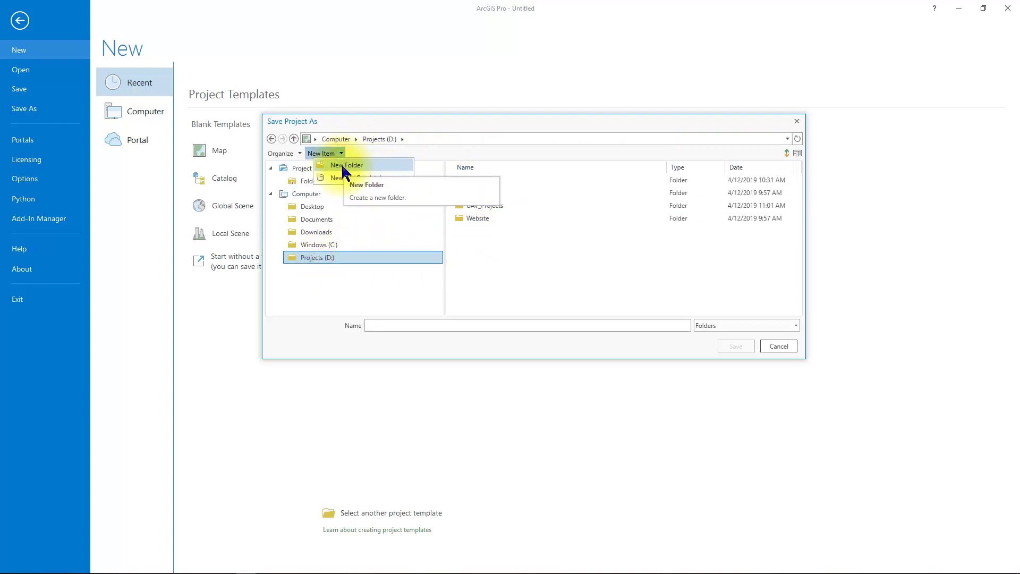
Step: Create a new folder named 'Rick Project' on Projects (D:)
right_click(475, 255)
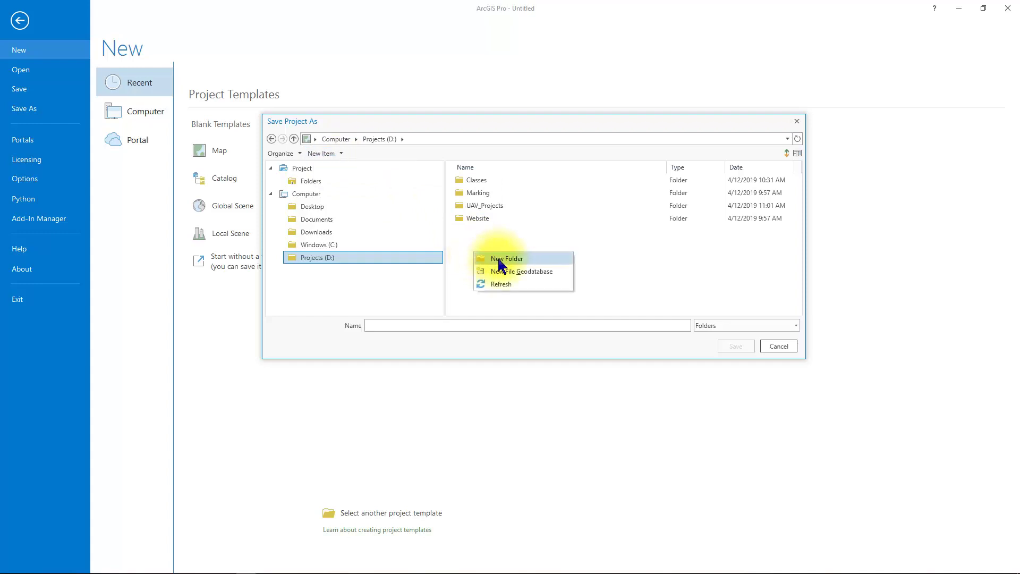
left_click(498, 259)
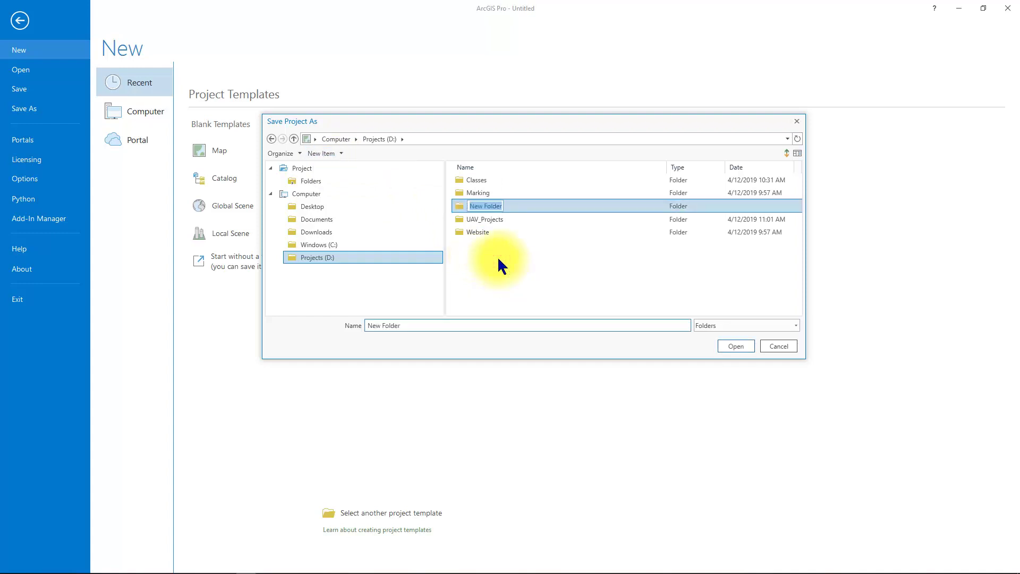
type("Rick Project")
key("Return")
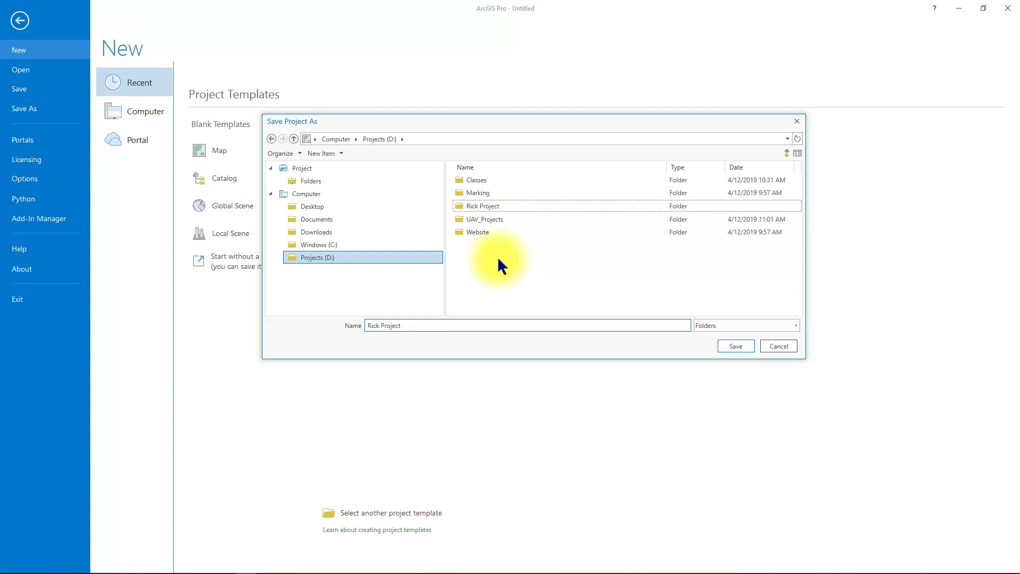
Step: Save the project as Rick Project inside the Rick Project folder
double_click(486, 211)
left_click(411, 326)
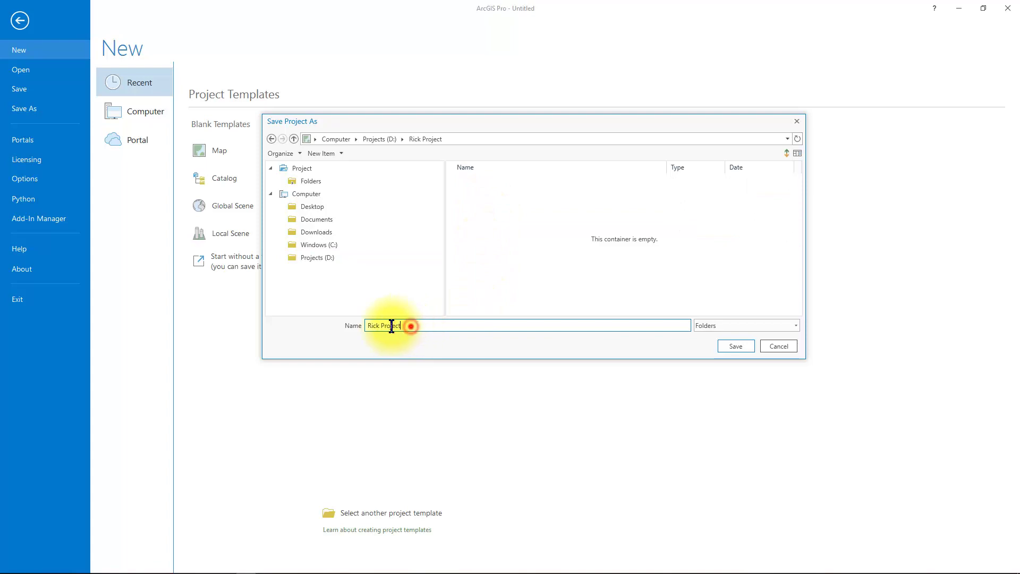
left_click(735, 346)
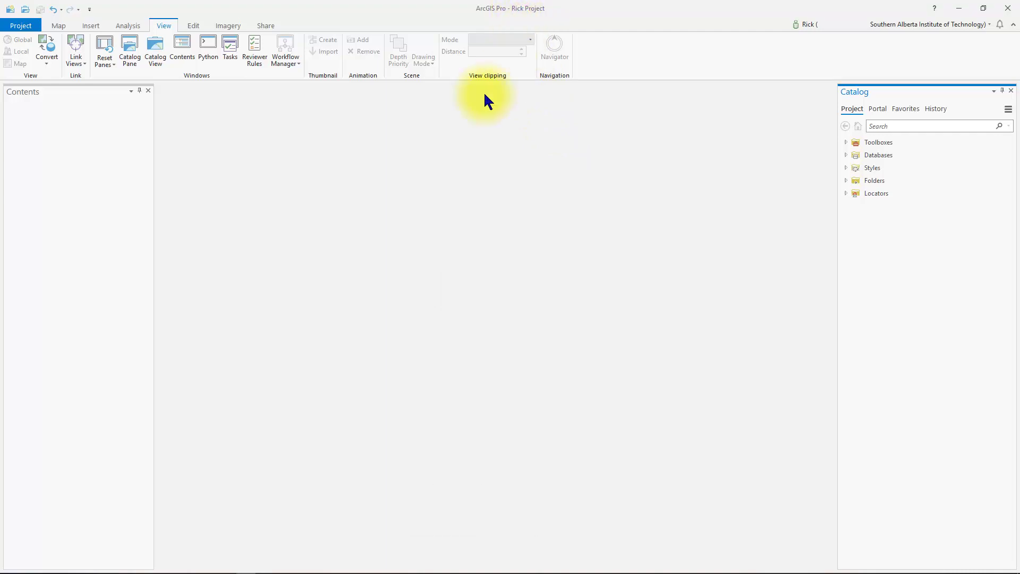
mouse_move(114, 567)
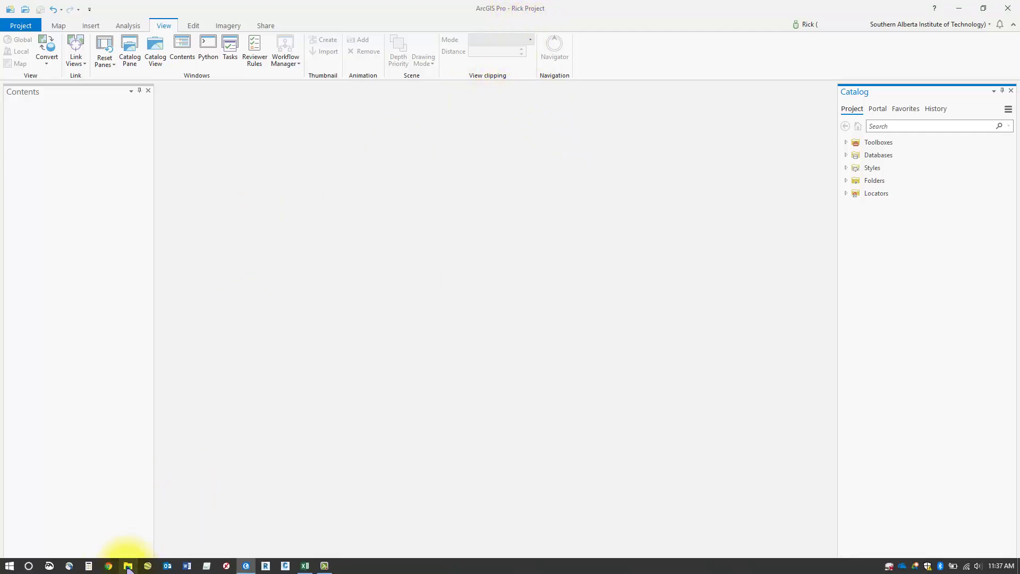
left_click(128, 566)
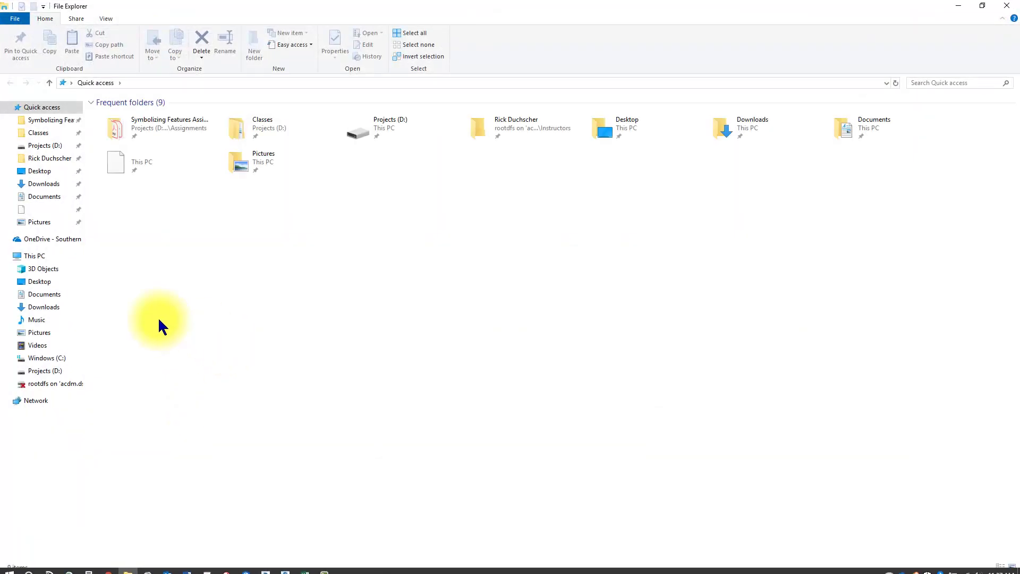
left_click(51, 145)
double_click(116, 138)
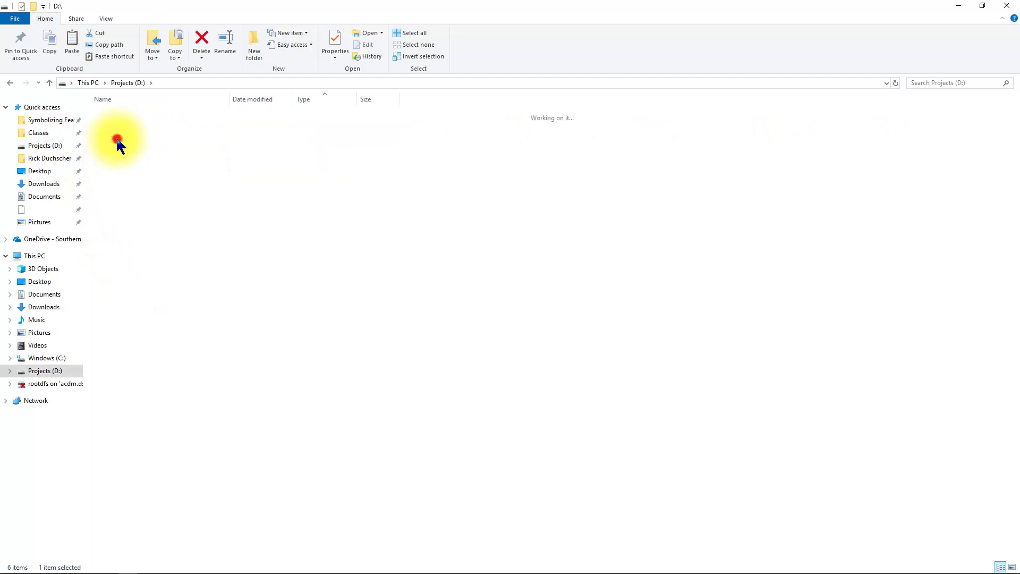
double_click(116, 115)
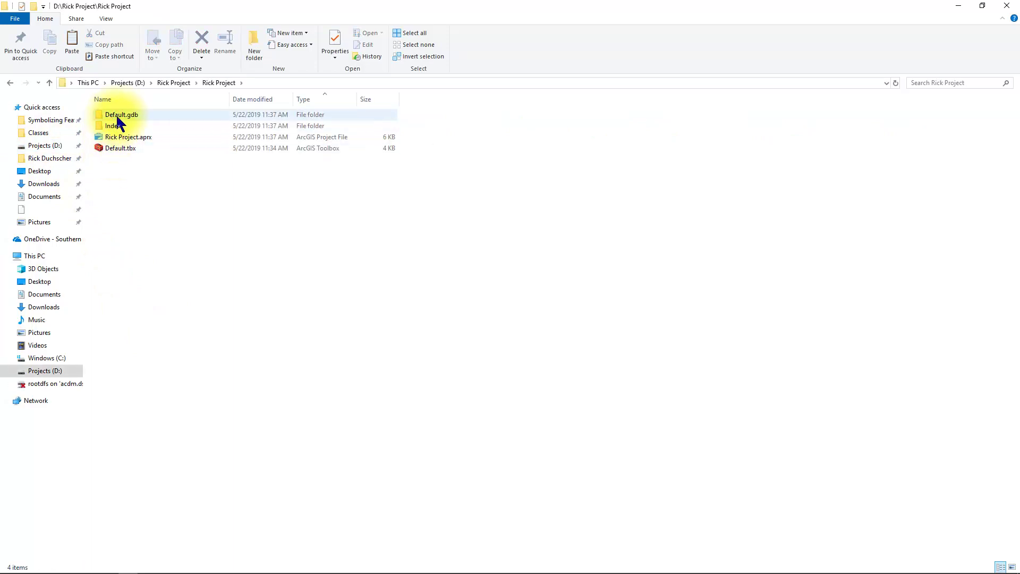
left_click(118, 116)
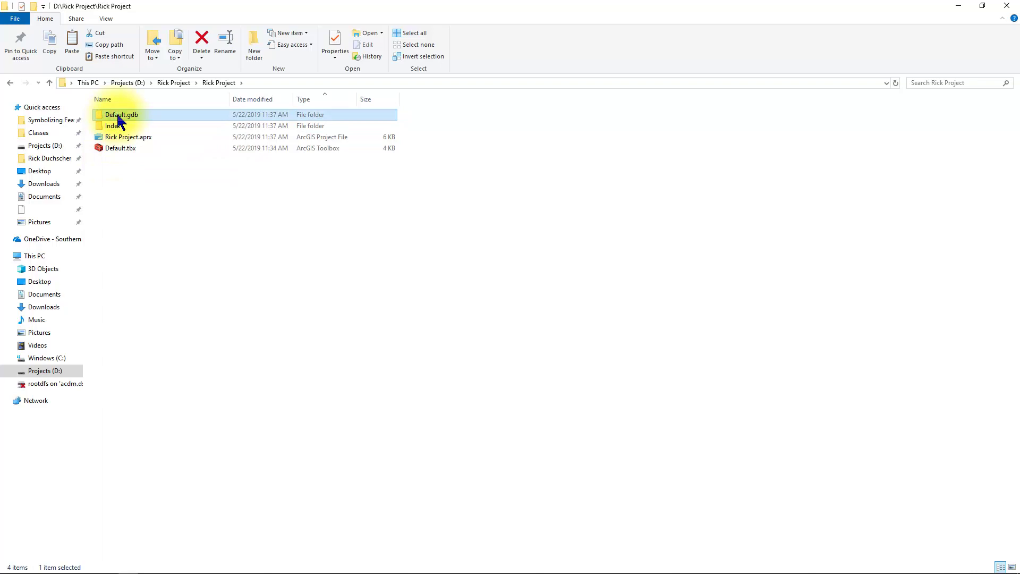
mouse_move(119, 121)
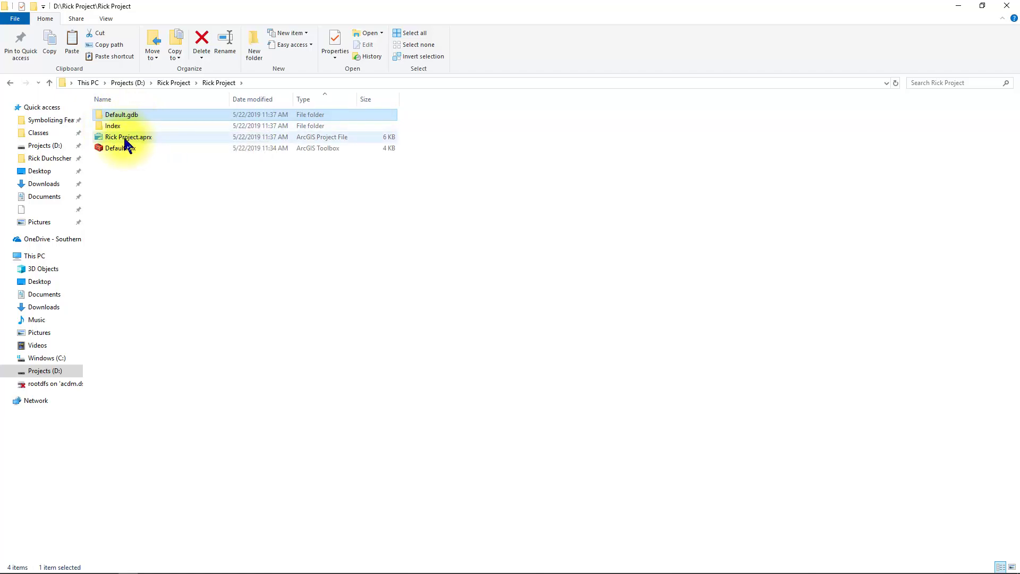
left_click(125, 140)
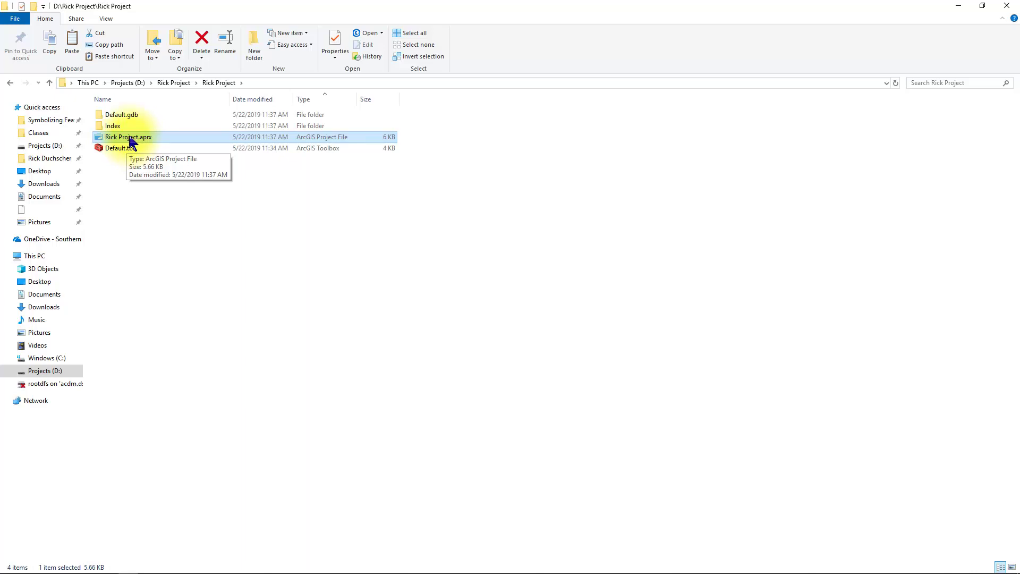
left_click(1007, 5)
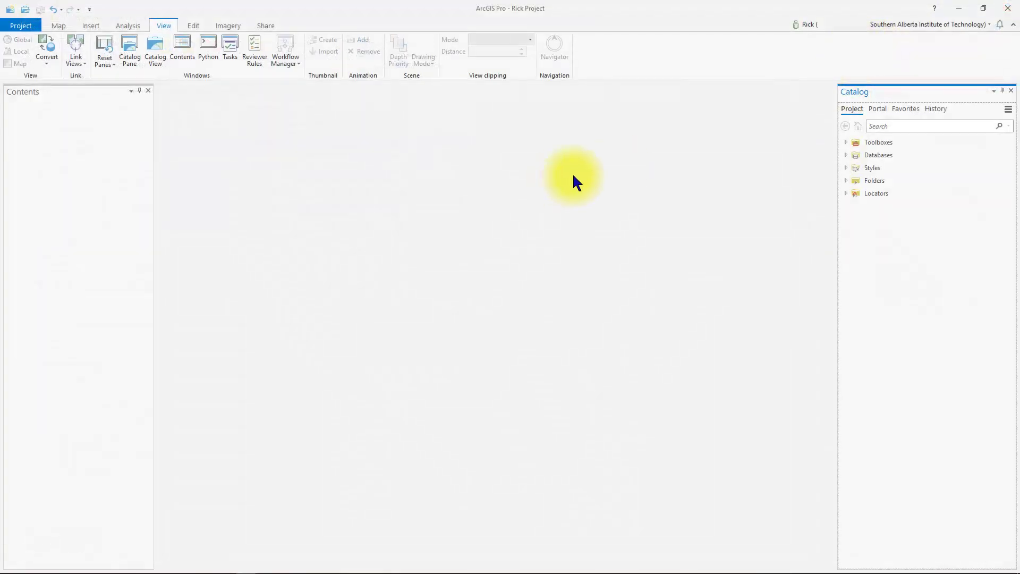